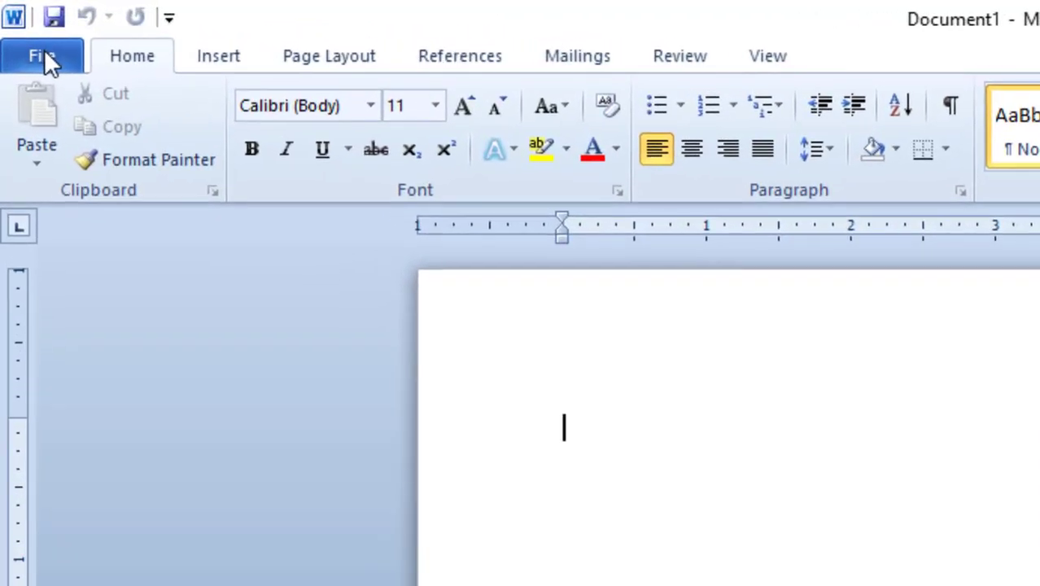
- Close Document1 while keeping the program open, and create a new blank document
click(44, 50)
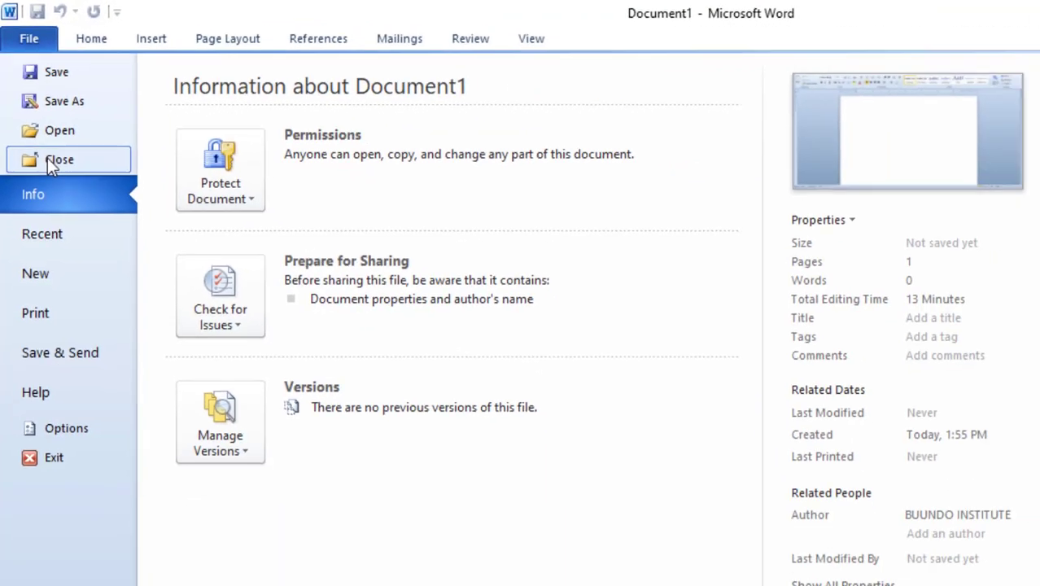
click(77, 230)
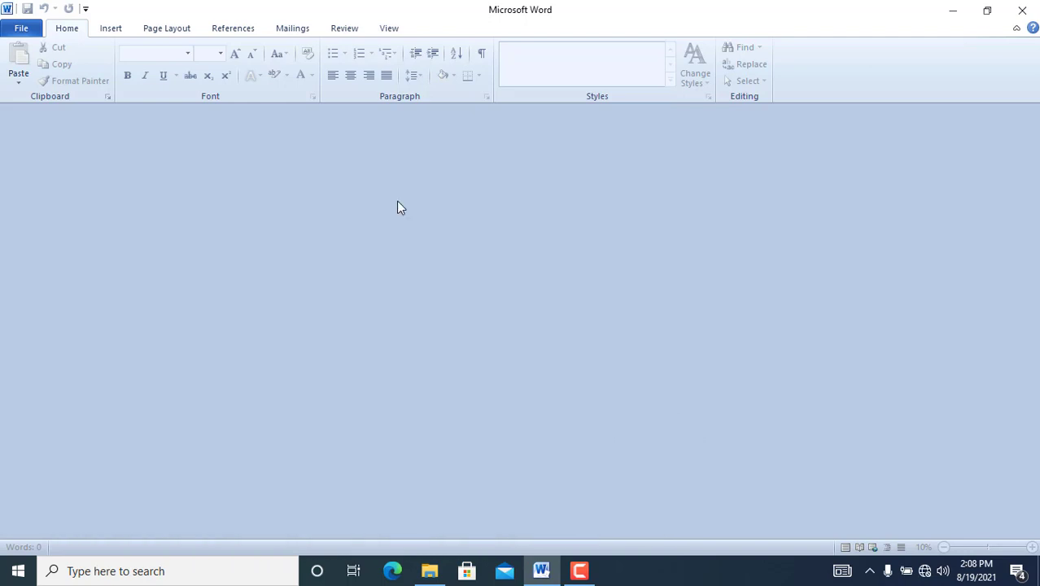
click(20, 29)
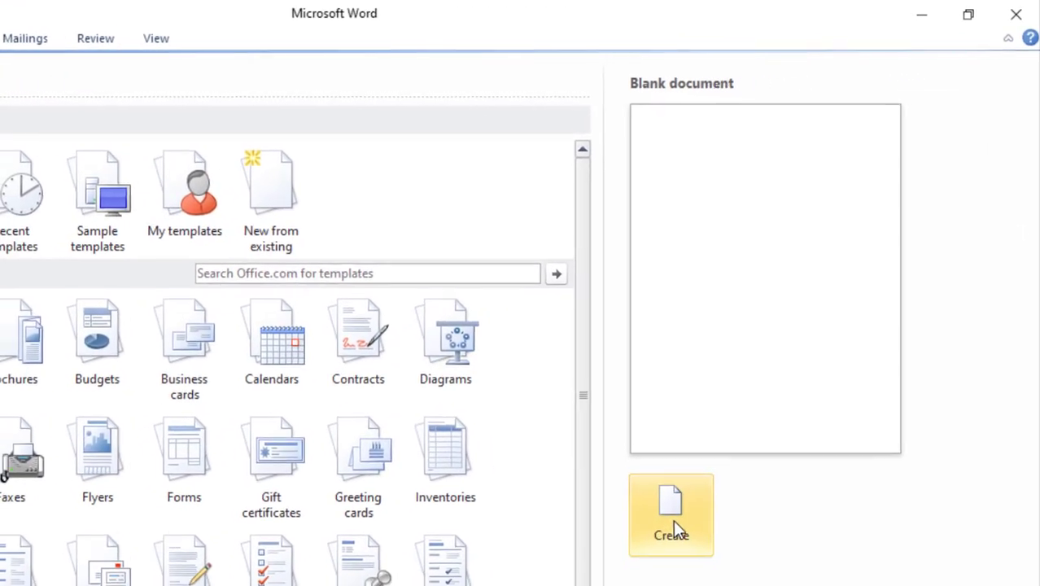
click(668, 530)
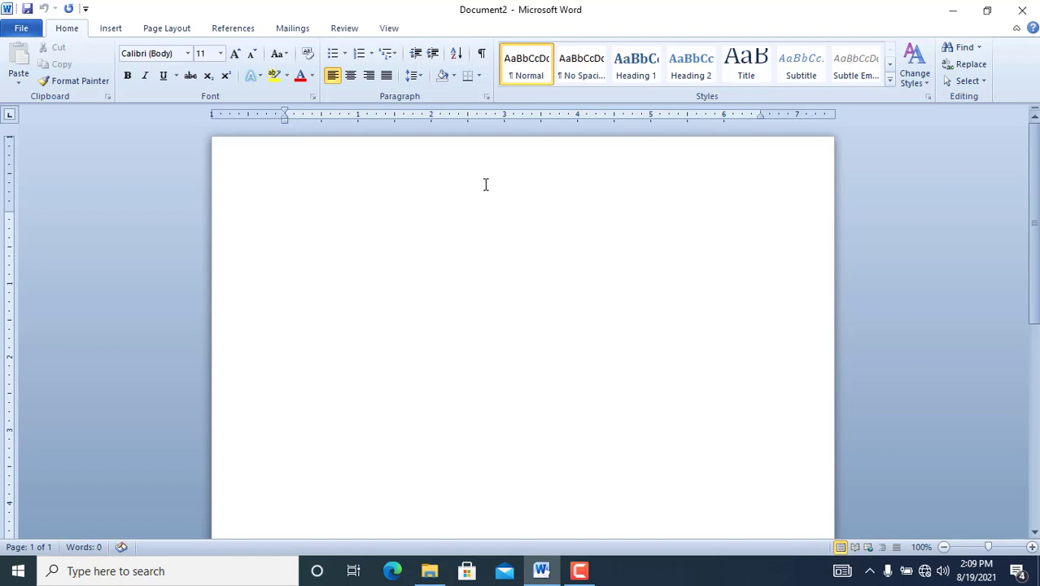
- Create two more blank documents
key(ctrl+n)
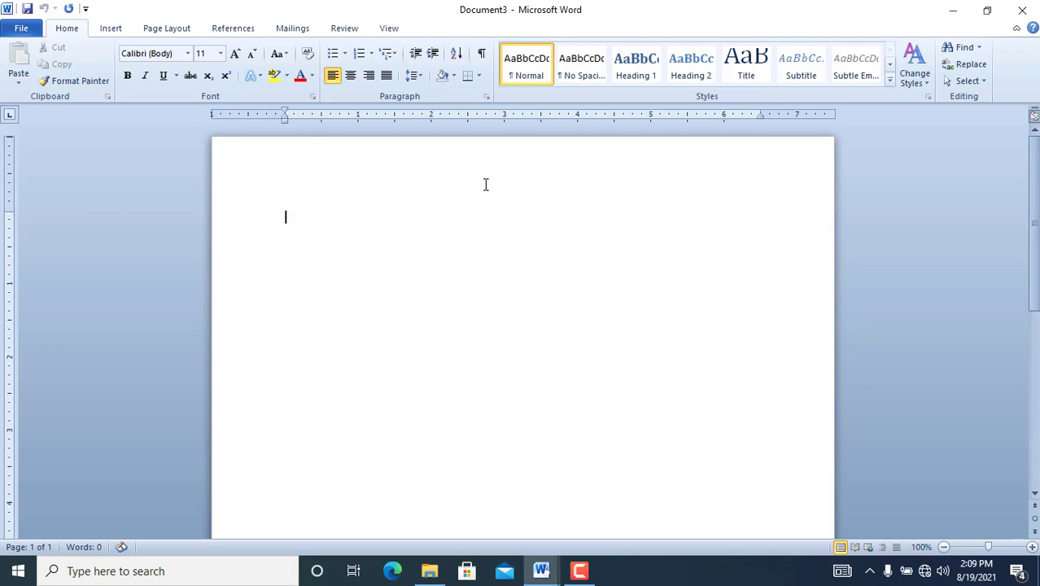
key(alt+f)
key(n)
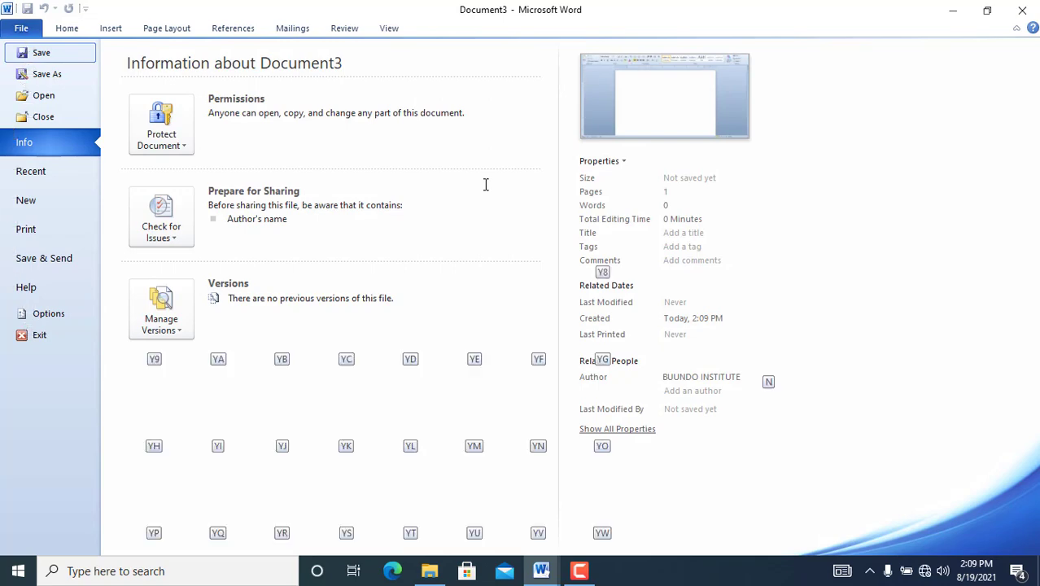
key(l)
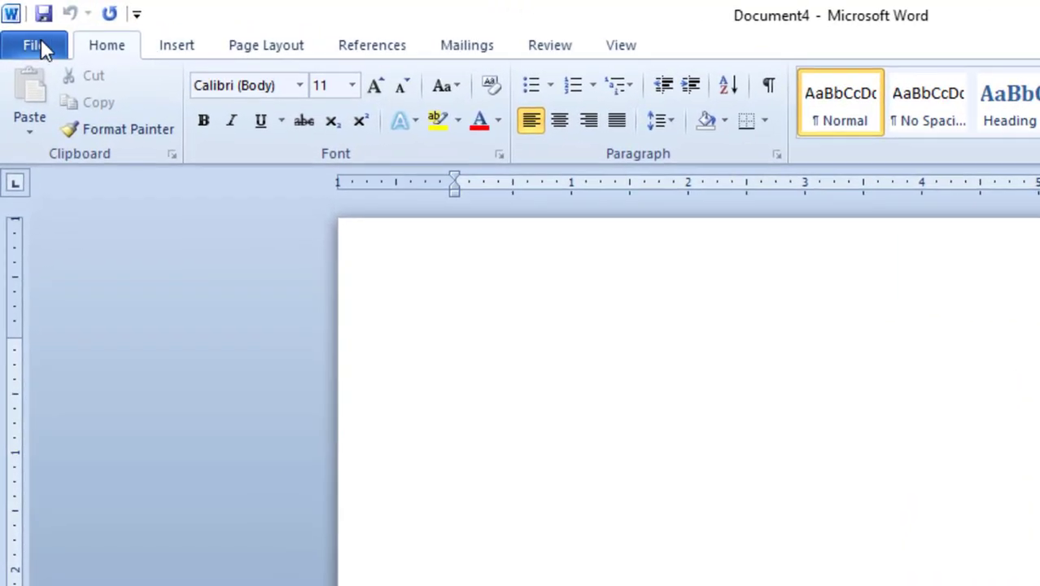
- Close Document4 and Document3 individually, and exit Word with Document2 still open
click(24, 28)
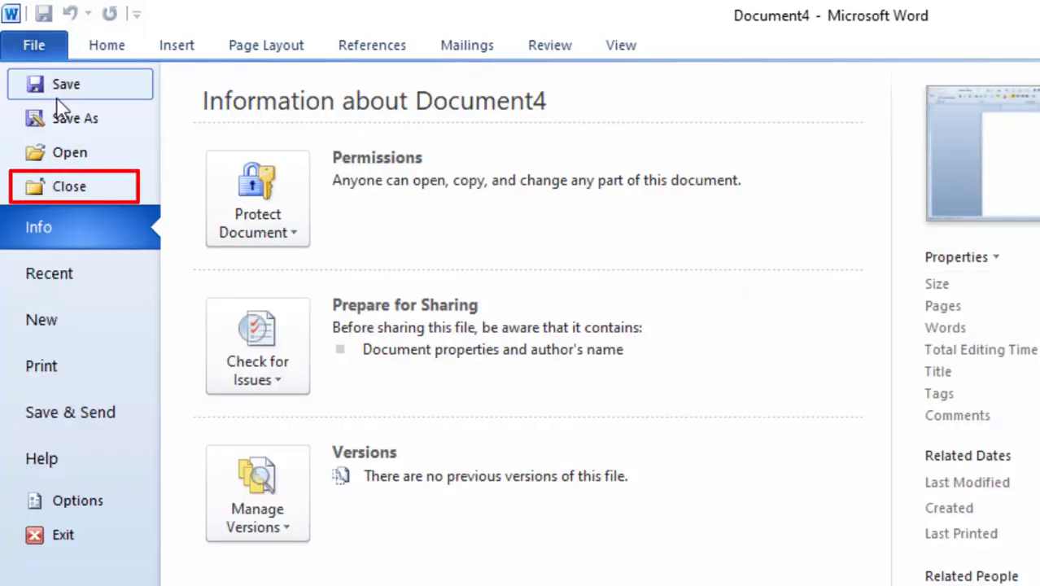
click(71, 186)
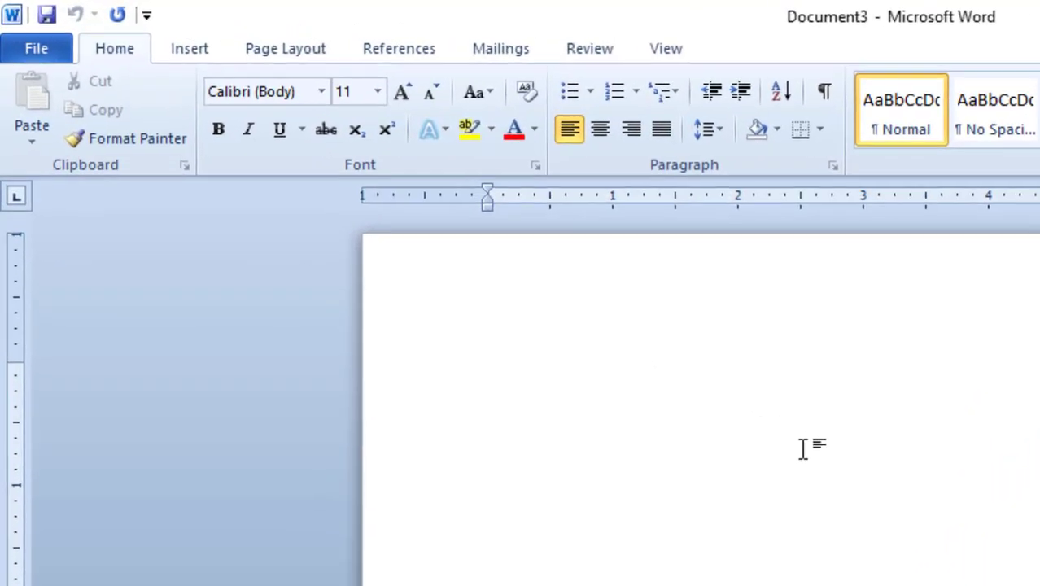
key(alt)
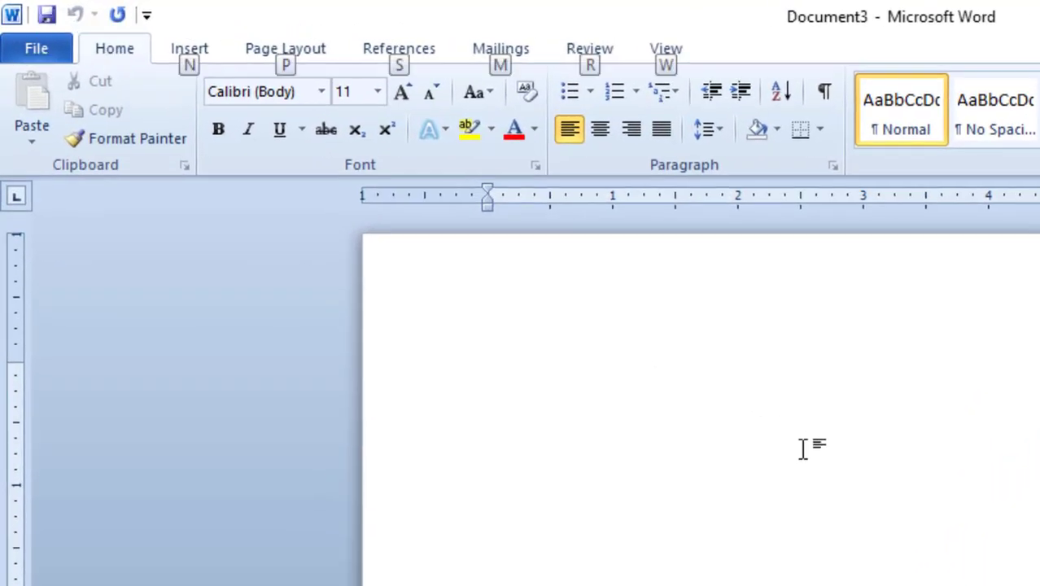
key(f)
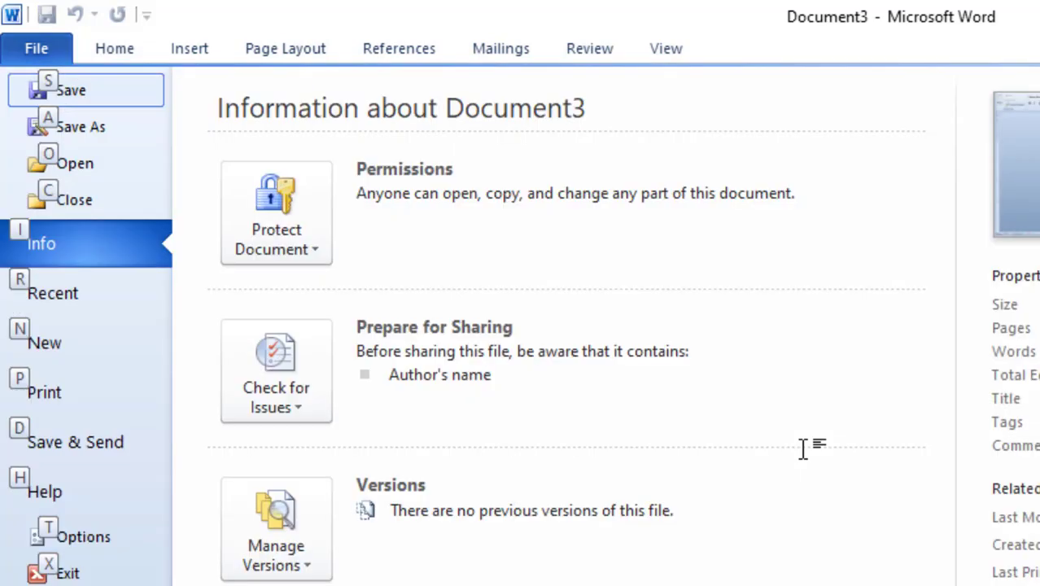
key(c)
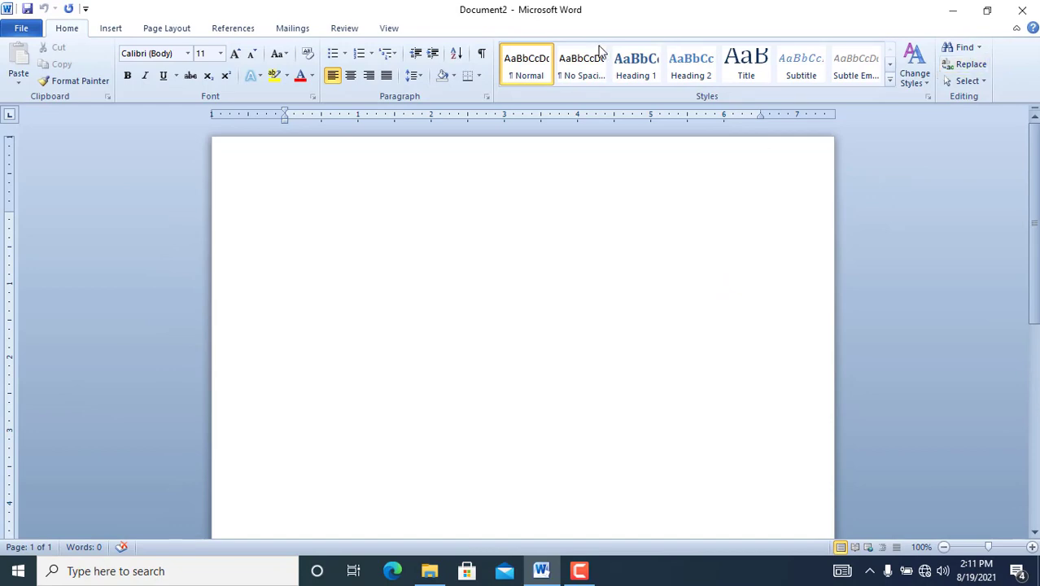
click(19, 30)
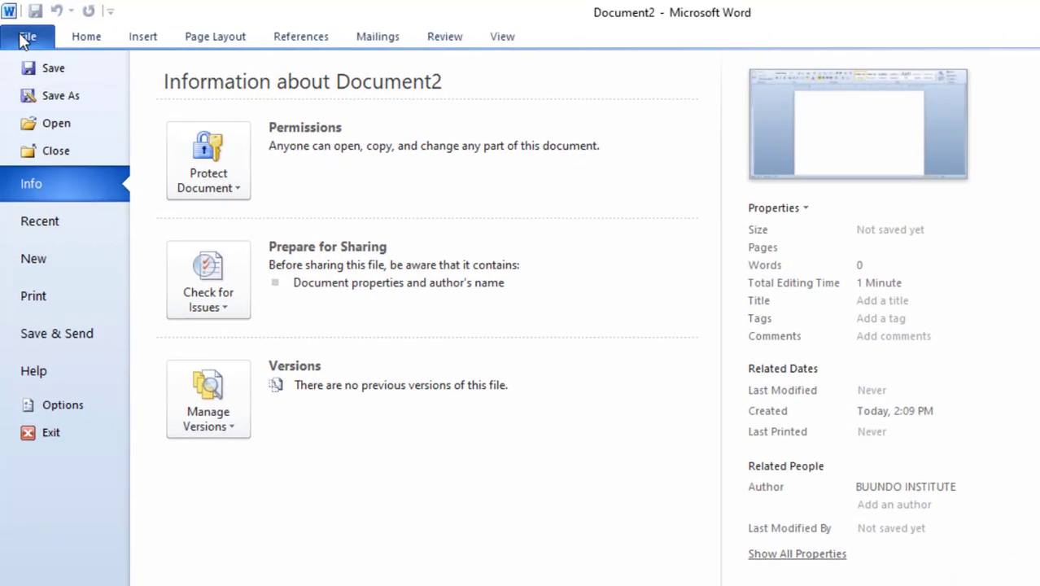
click(47, 432)
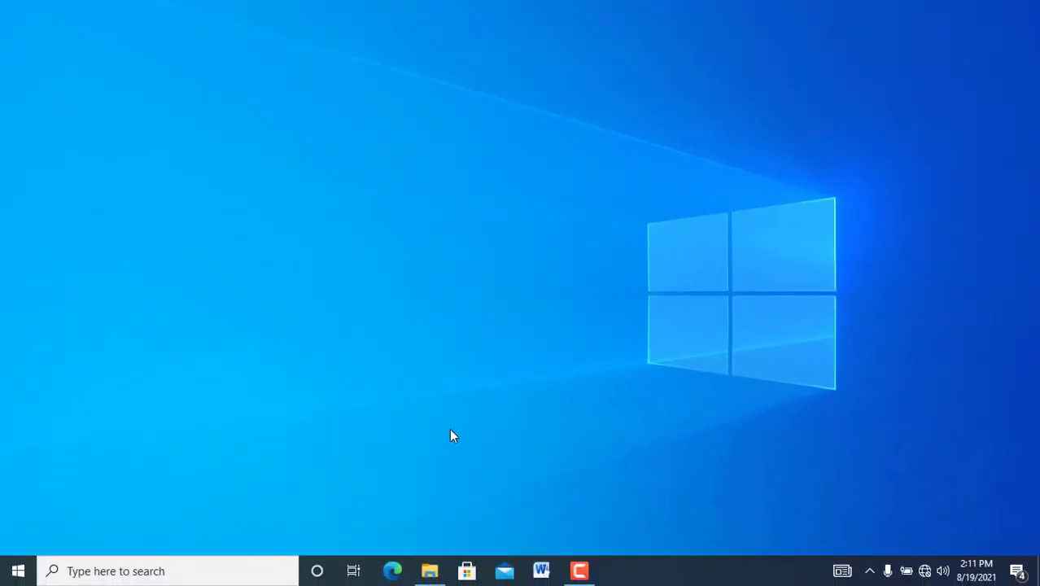
- Launch Word from the desktop and close the whole program again
click(543, 571)
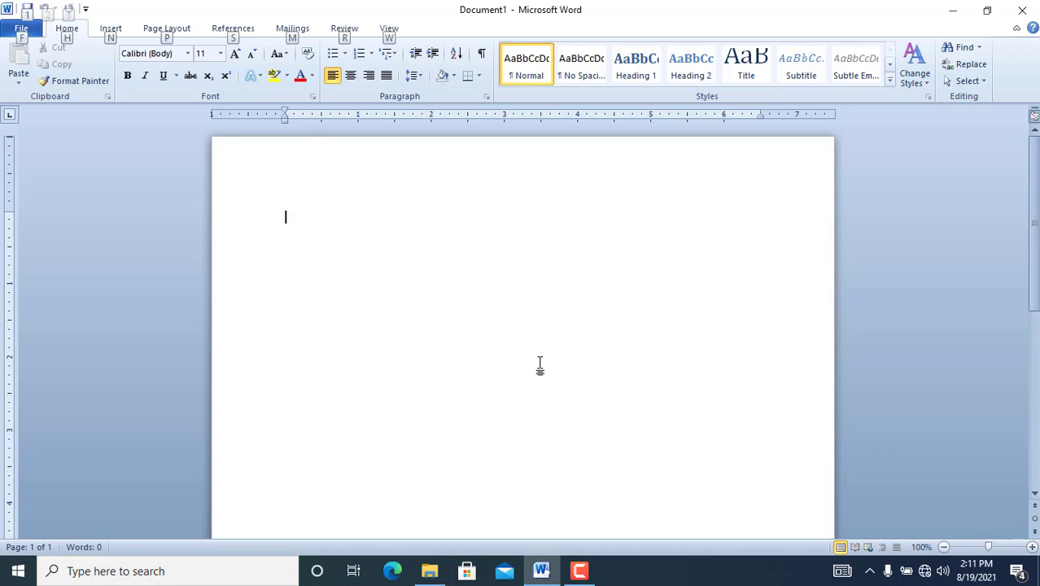
key(alt+F4)
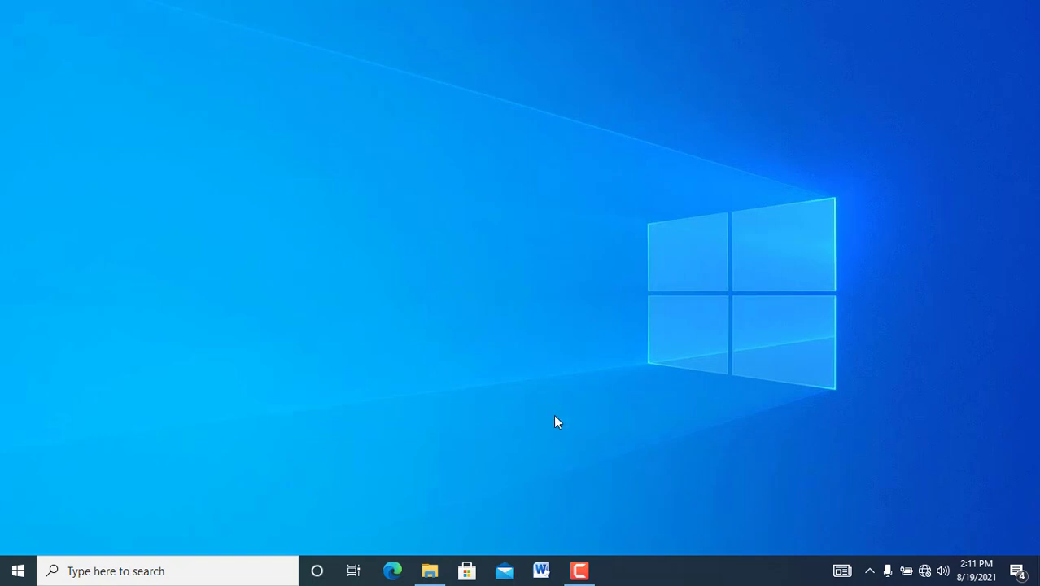
- Start Word again and close only its blank document, leaving the program window open
click(542, 570)
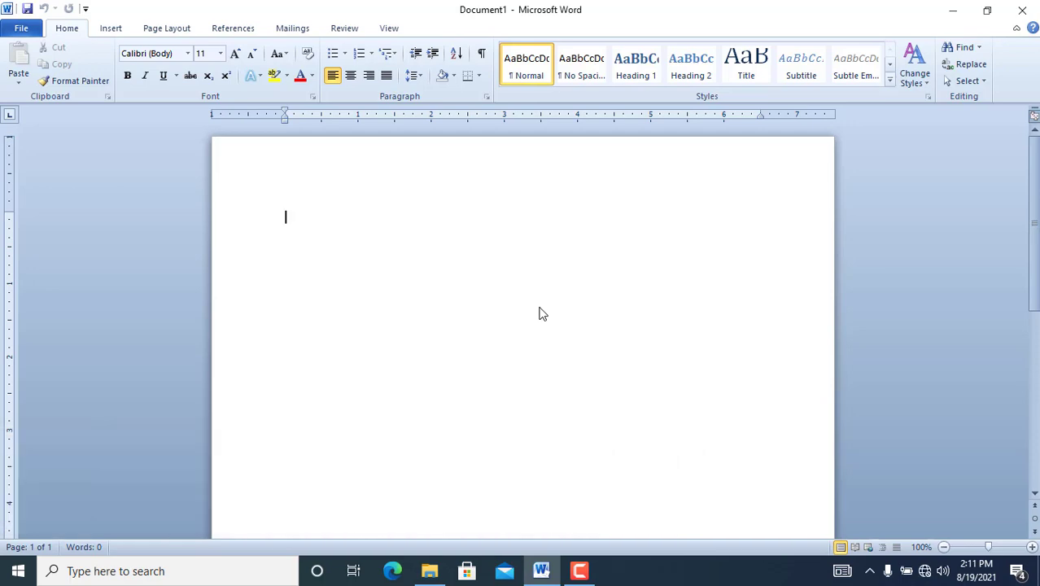
click(21, 28)
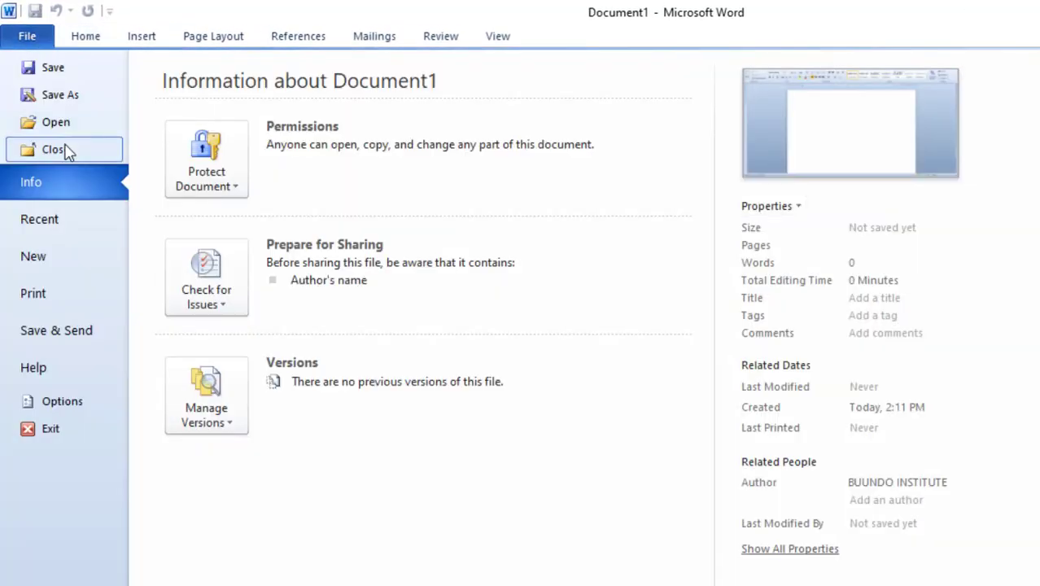
click(67, 150)
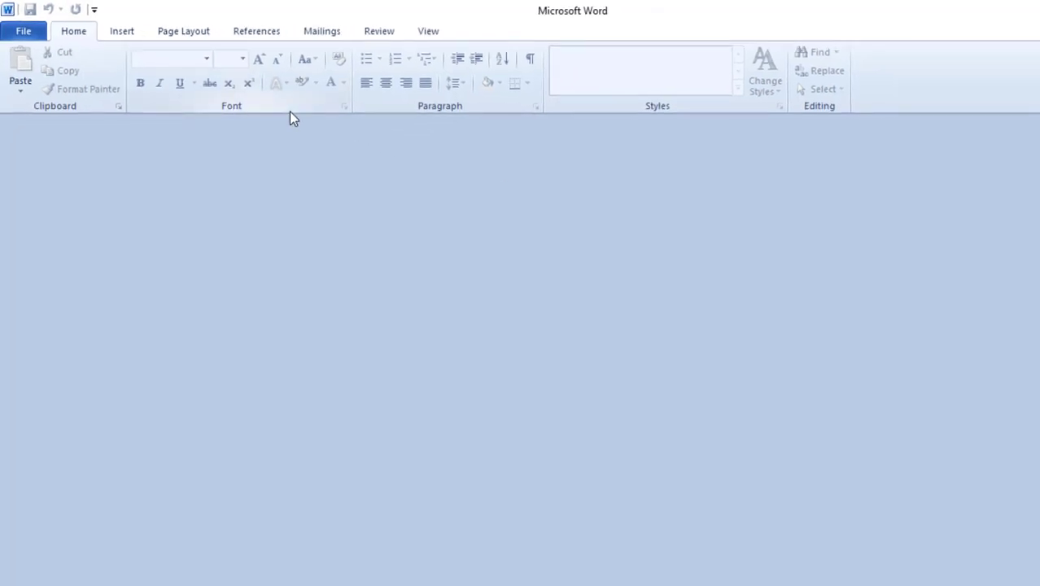
- Create a new document from the Black Tie Newsletter sample template
click(18, 31)
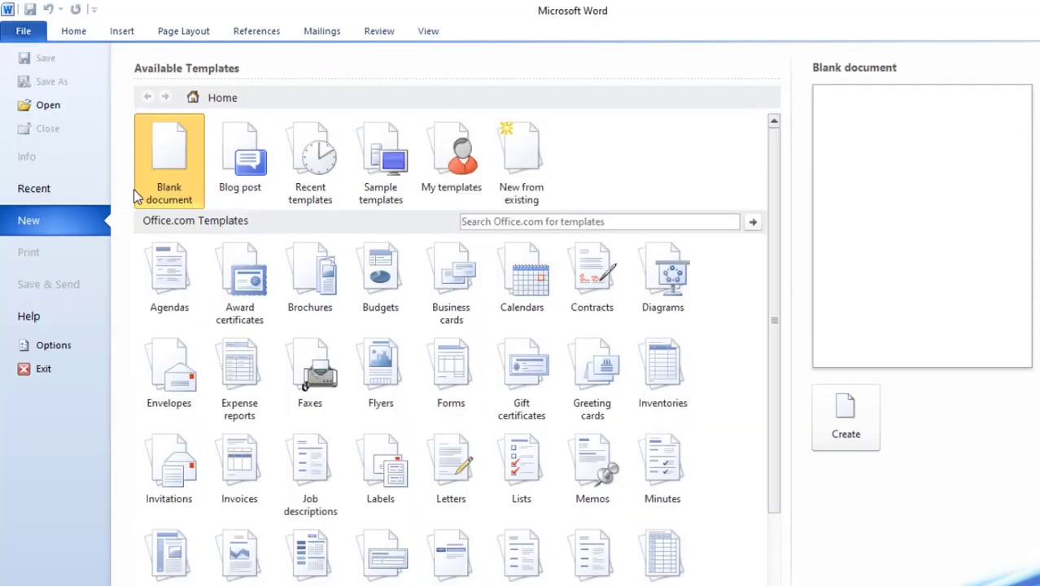
click(380, 183)
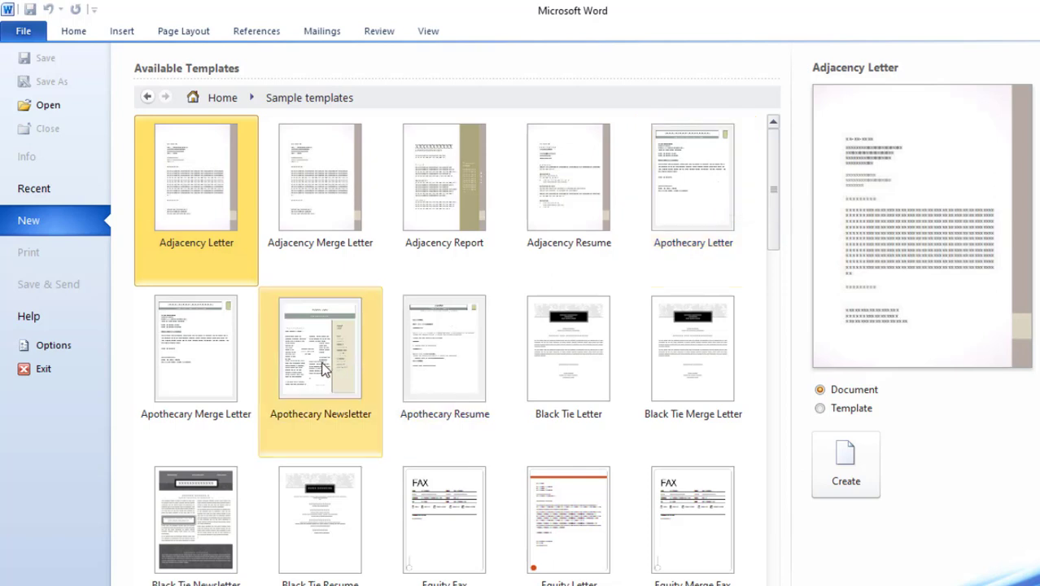
click(209, 567)
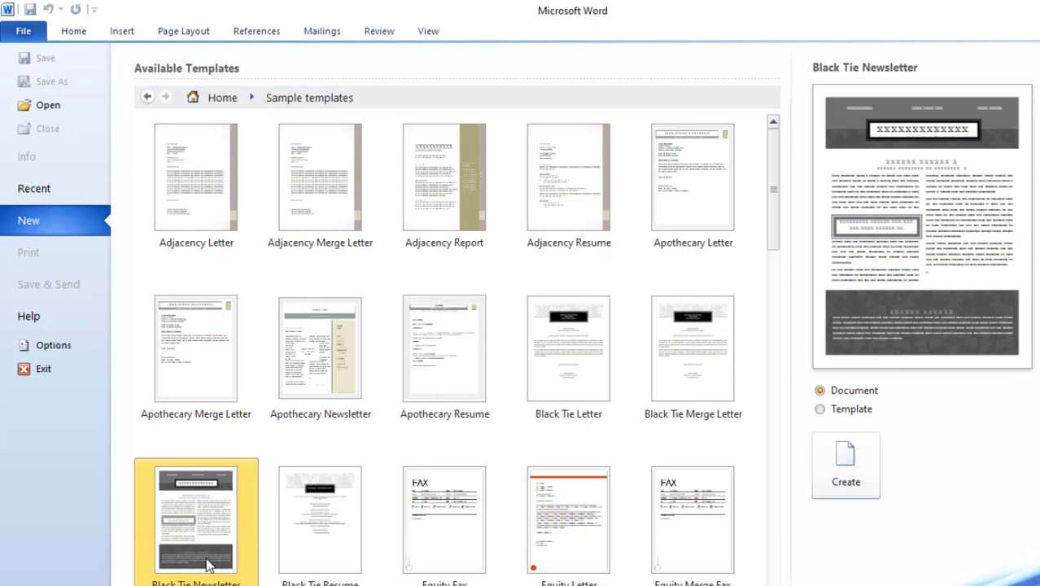
click(843, 466)
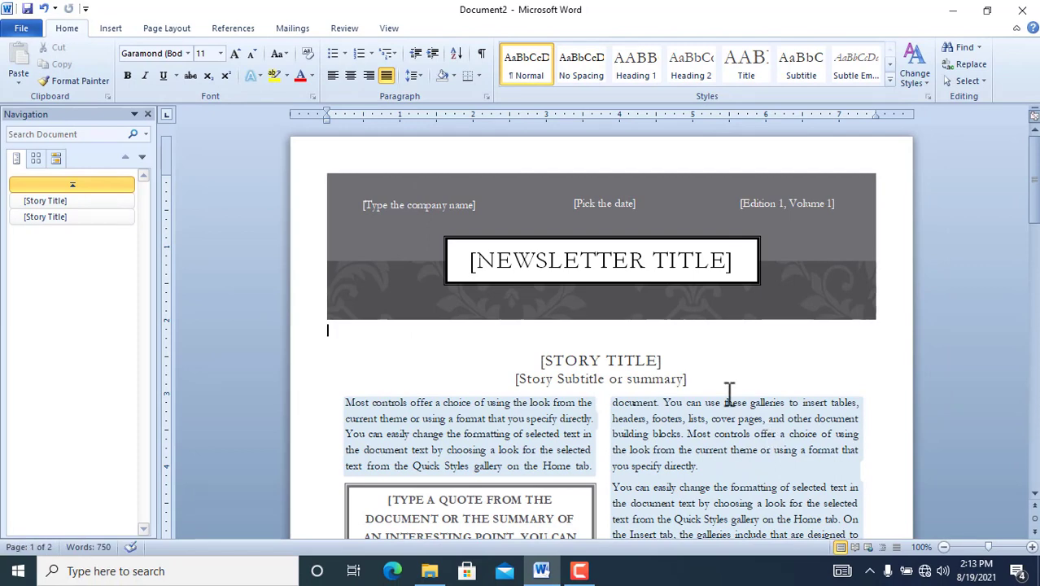
- Look over the newsletter and start saving it as a new file with Desktop as the location
drag(1034, 203, 1034, 205)
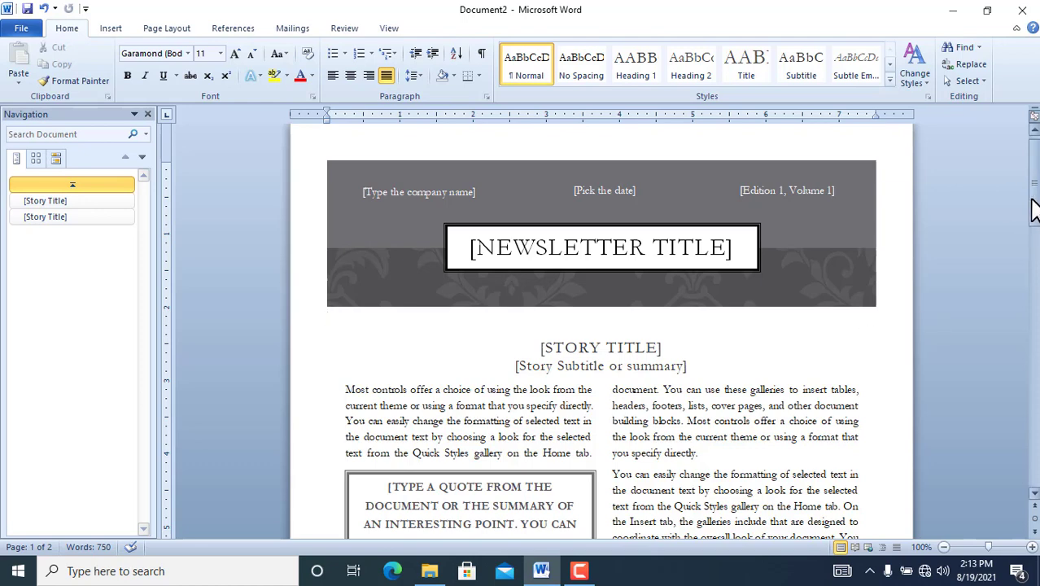
drag(1034, 204, 1034, 241)
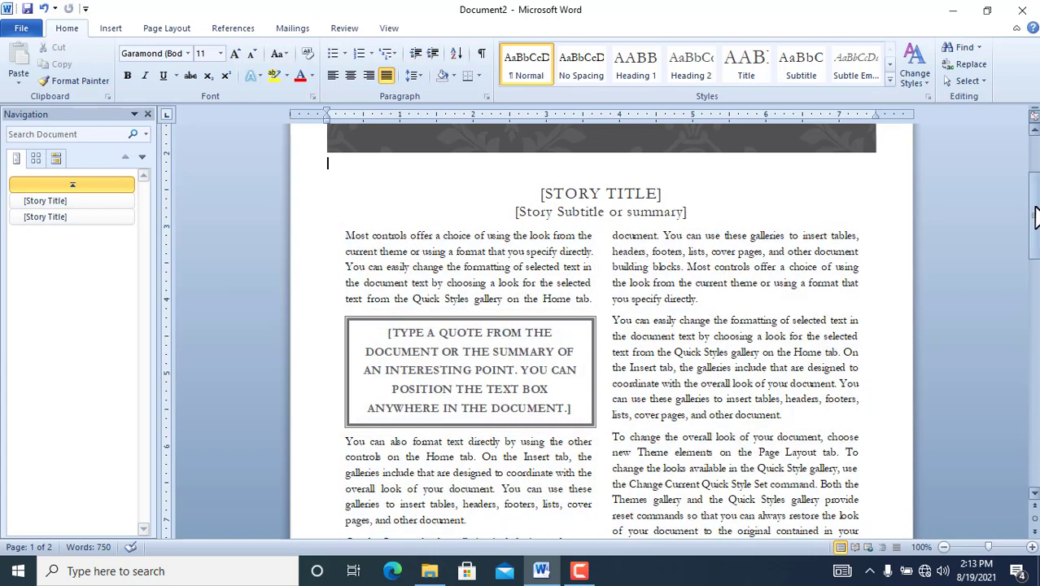
drag(1034, 218, 1037, 162)
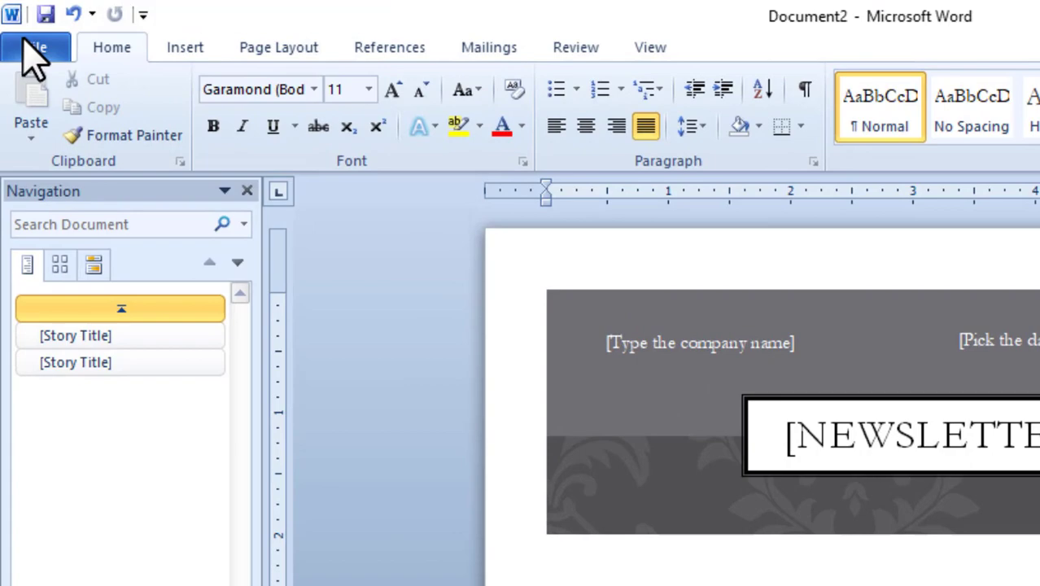
click(25, 45)
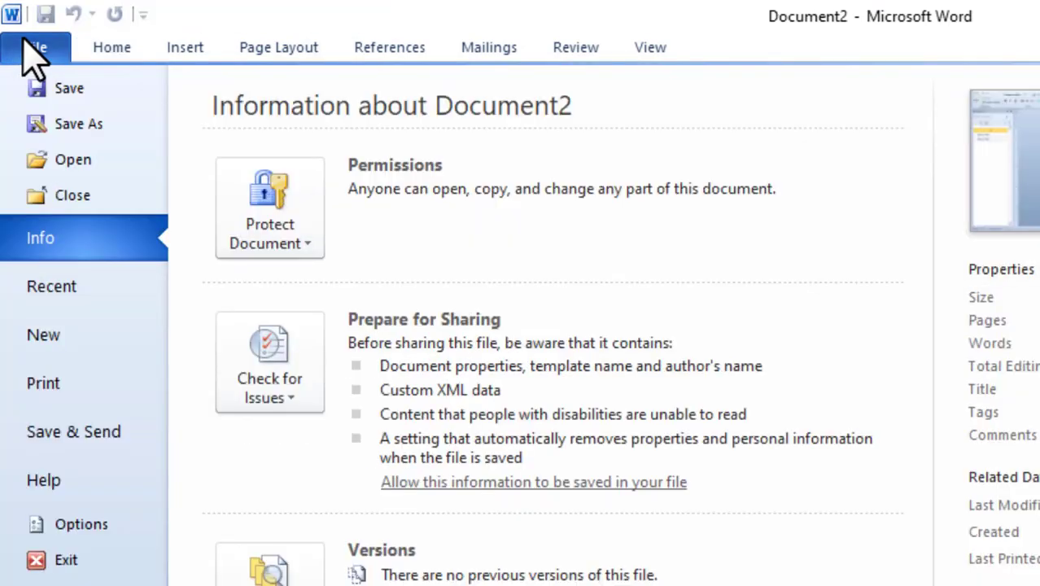
click(75, 95)
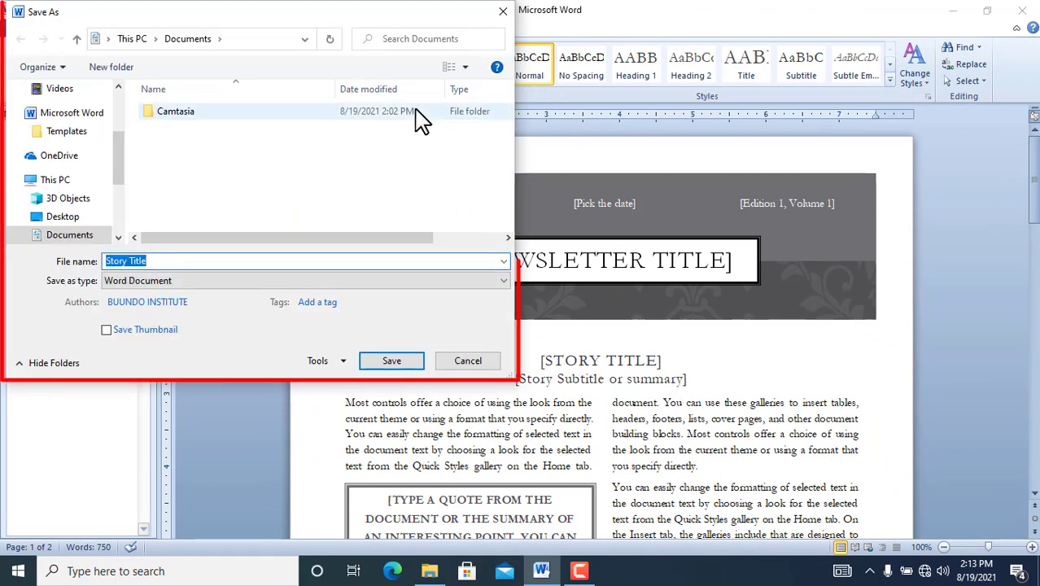
click(107, 40)
click(118, 64)
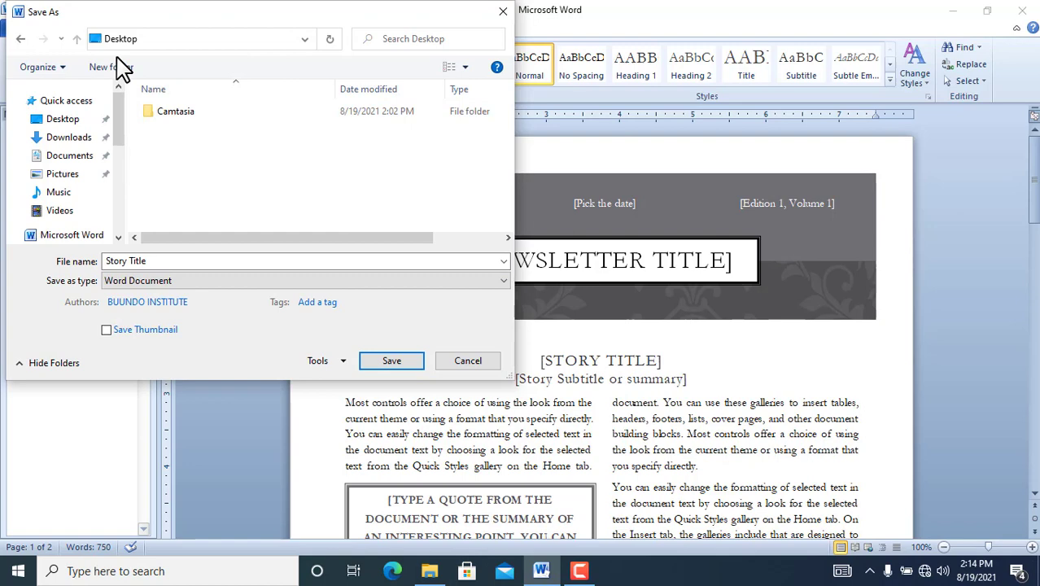
- Name the file News Template and save it as a Word Document
click(172, 262)
key(ctrl+a)
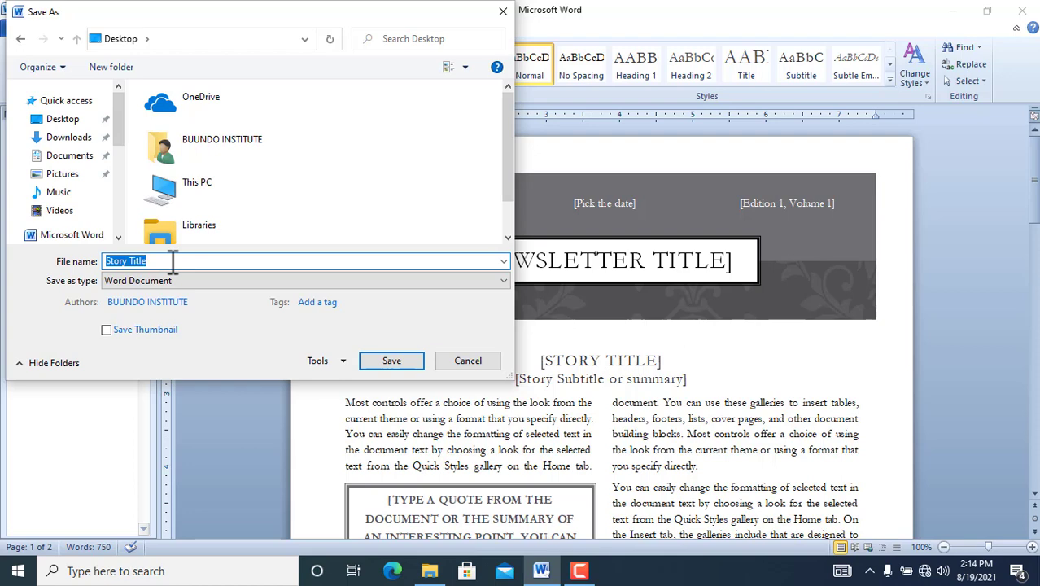
text(Newa)
key(BackSpace)
text(sn T)
key(BackSpace)
key(BackSpace)
key(BackSpace)
text(Templat)
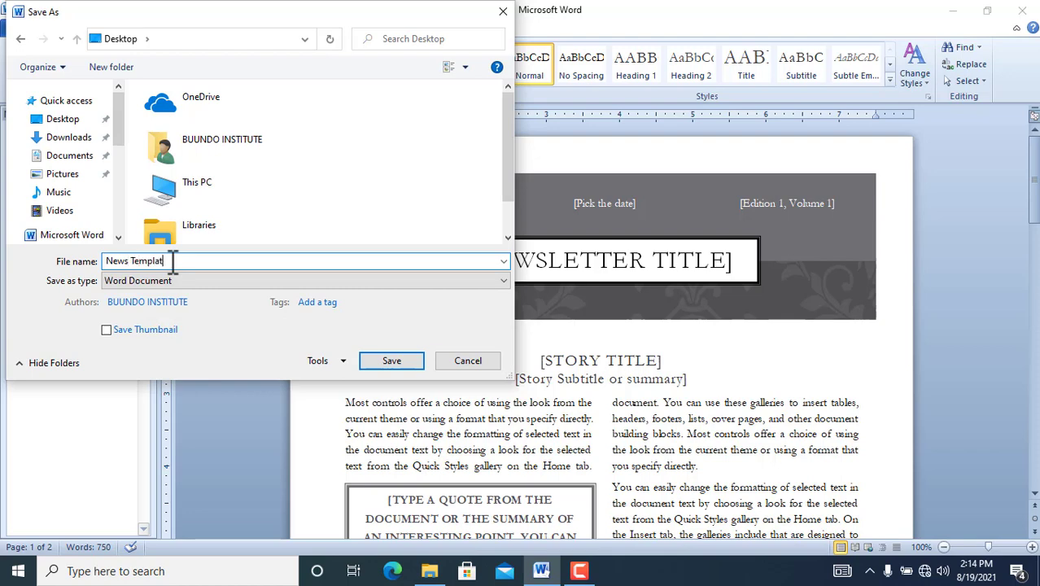
text(e)
click(398, 359)
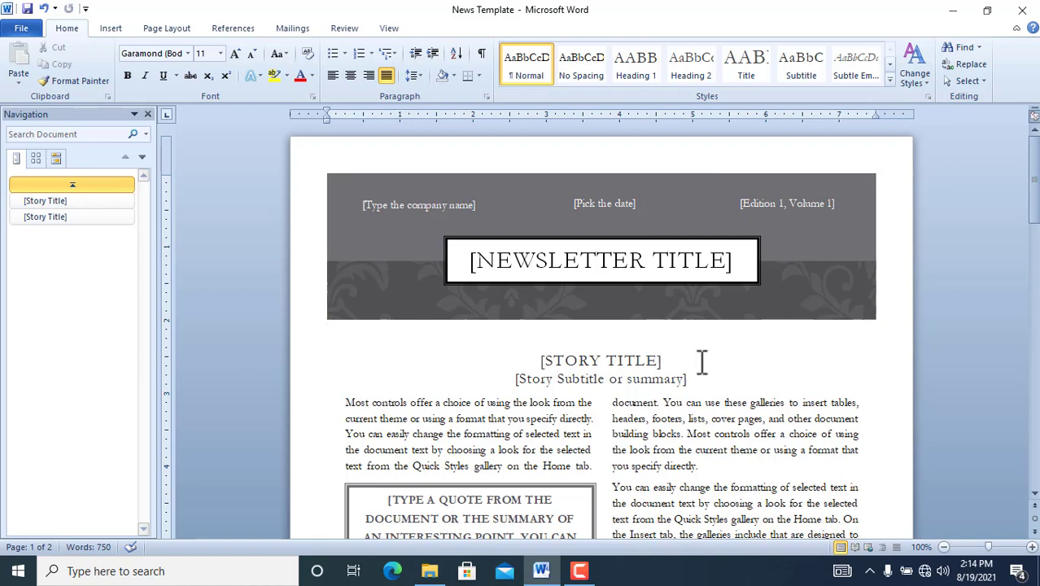
- Save the newsletter again and reopen the News Template file from the desktop
key(ctrl+s)
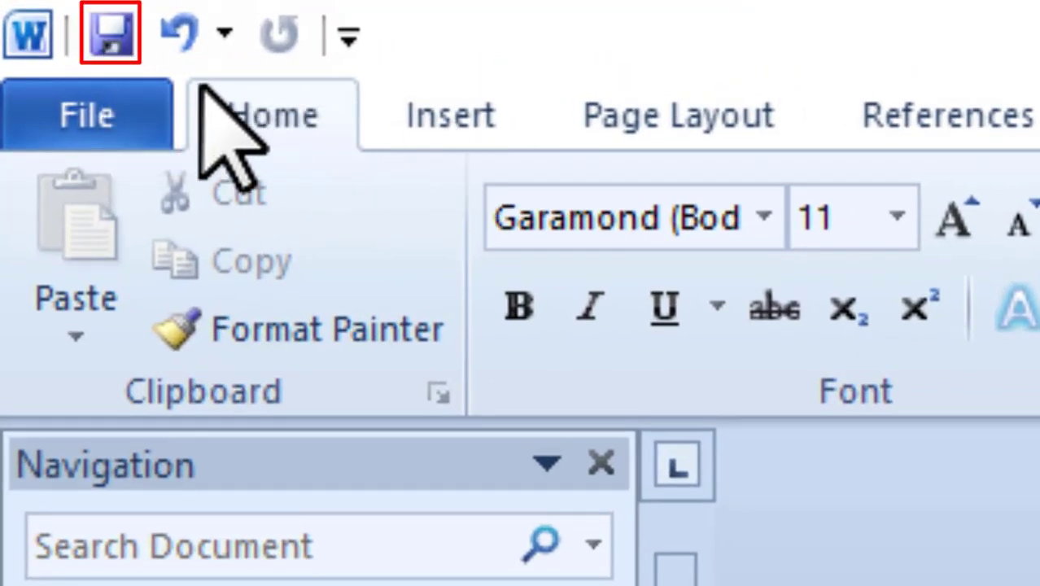
click(109, 39)
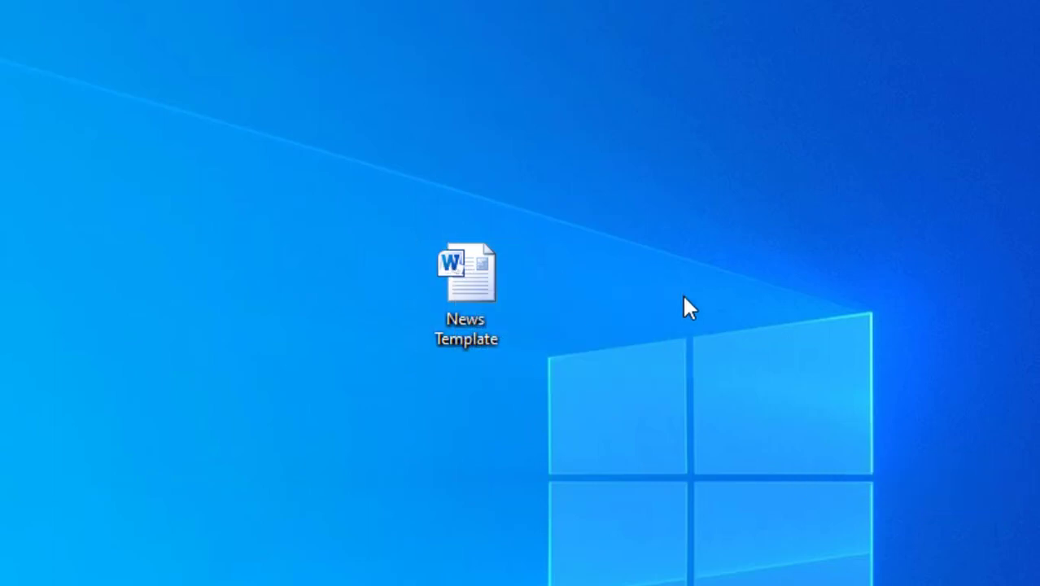
double_click(496, 298)
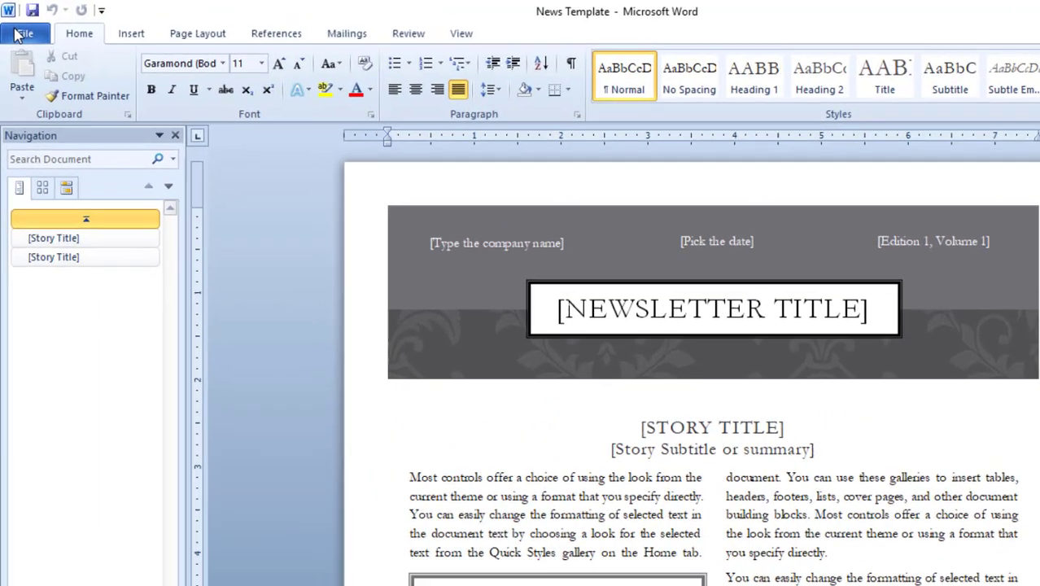
- Close the News Template document and hide the Navigation pane, leaving Word running
click(16, 31)
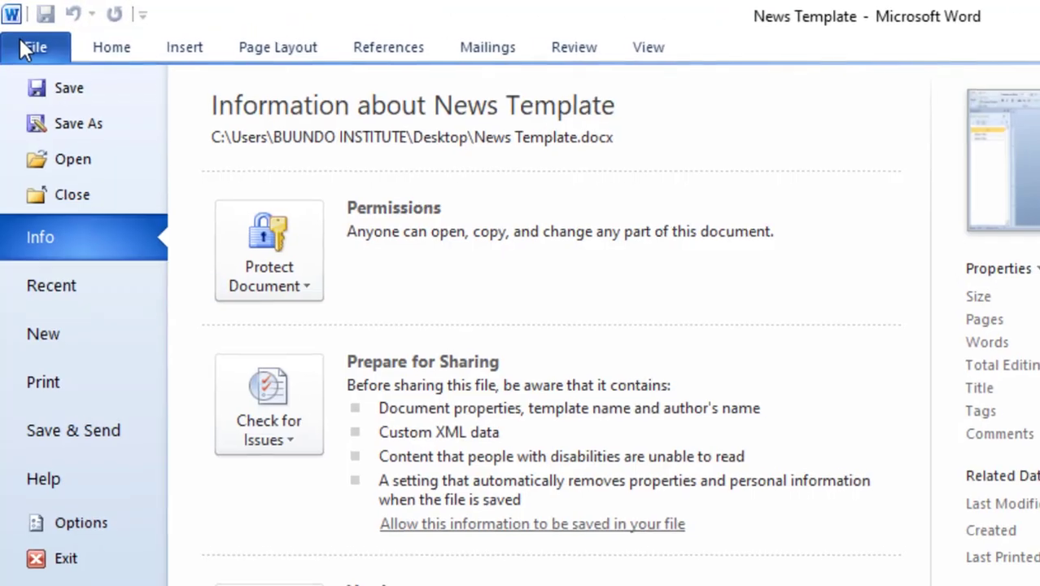
click(61, 132)
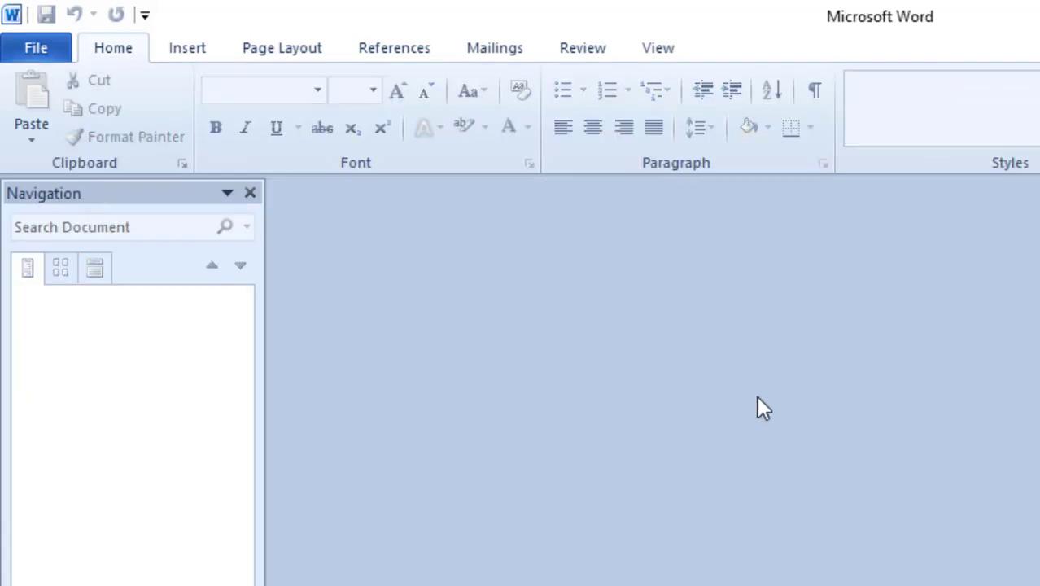
click(250, 192)
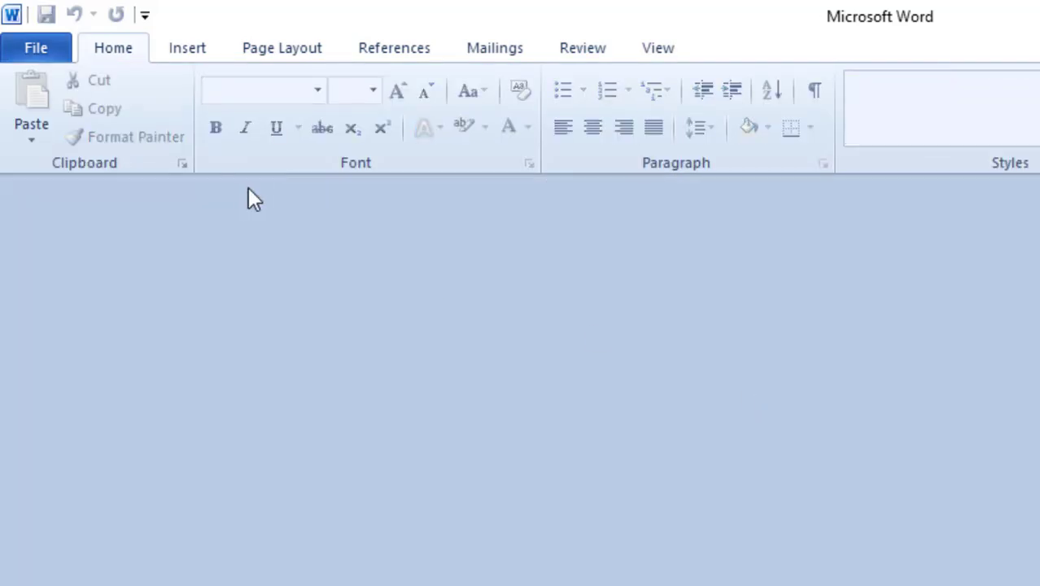
- Browse to the Desktop folder in the Open dialog and open the News Template document
click(19, 50)
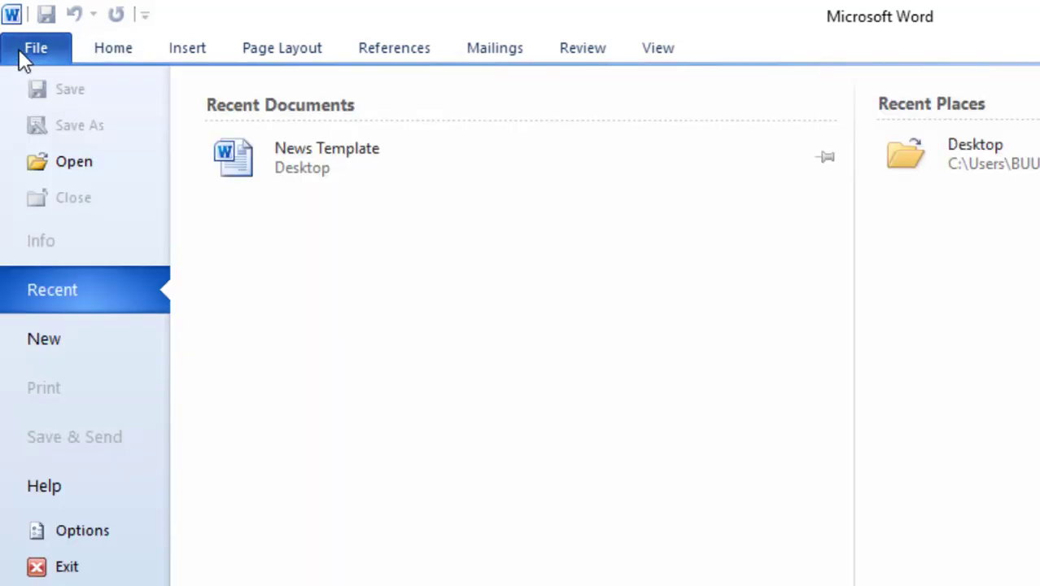
click(64, 163)
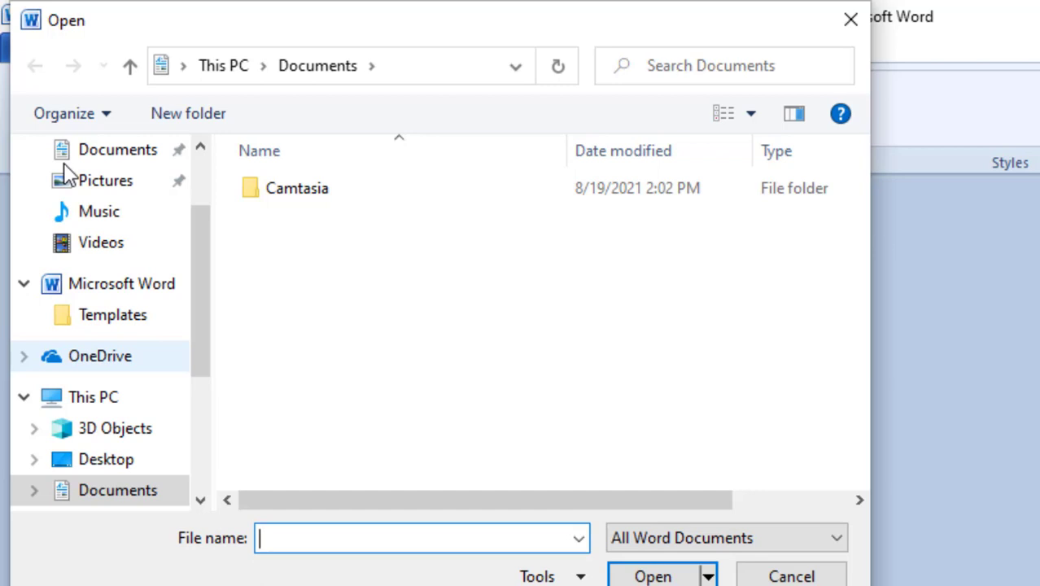
click(185, 69)
click(192, 103)
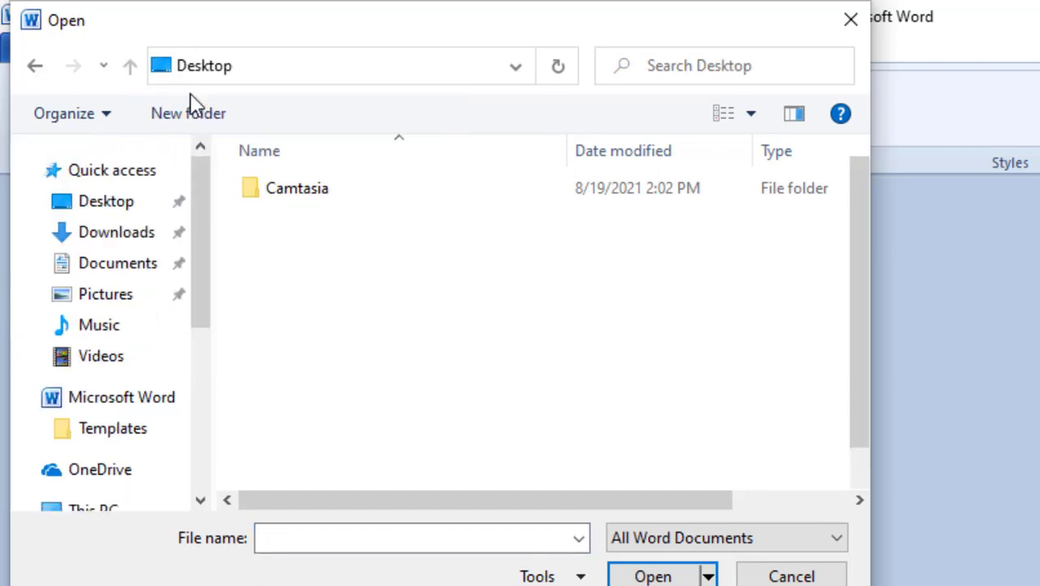
drag(863, 261, 863, 407)
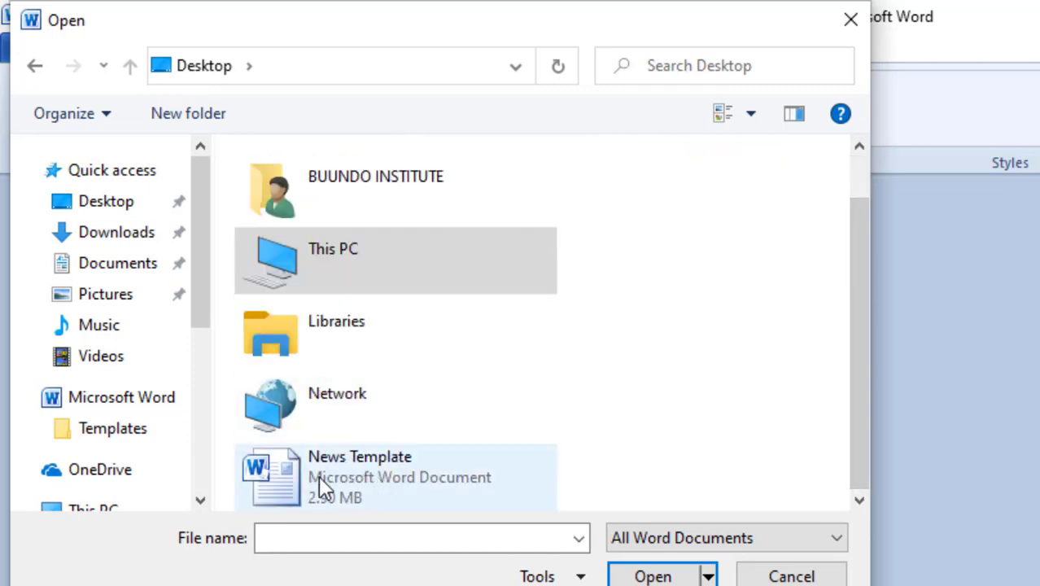
click(377, 483)
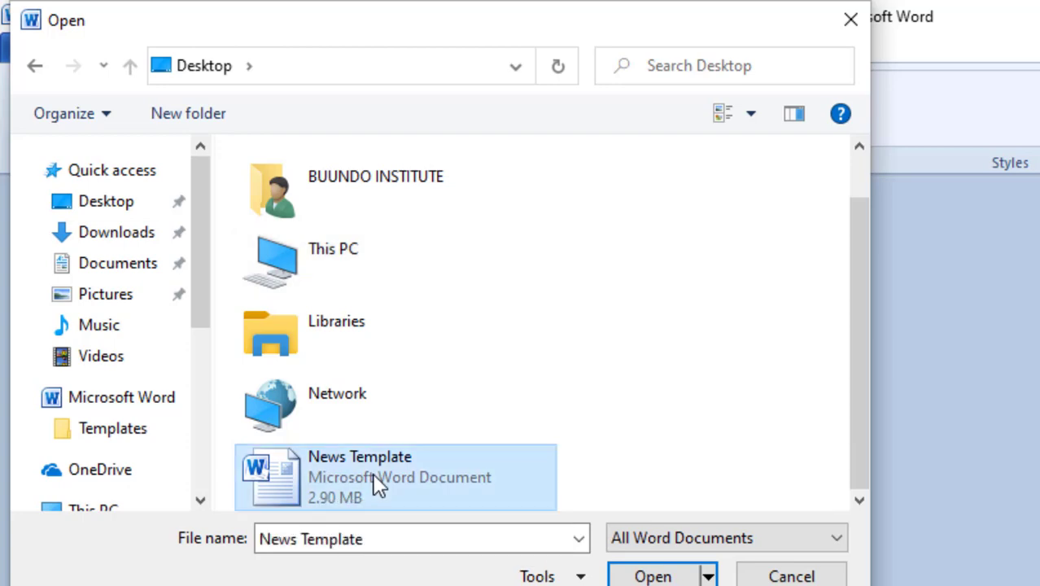
click(657, 576)
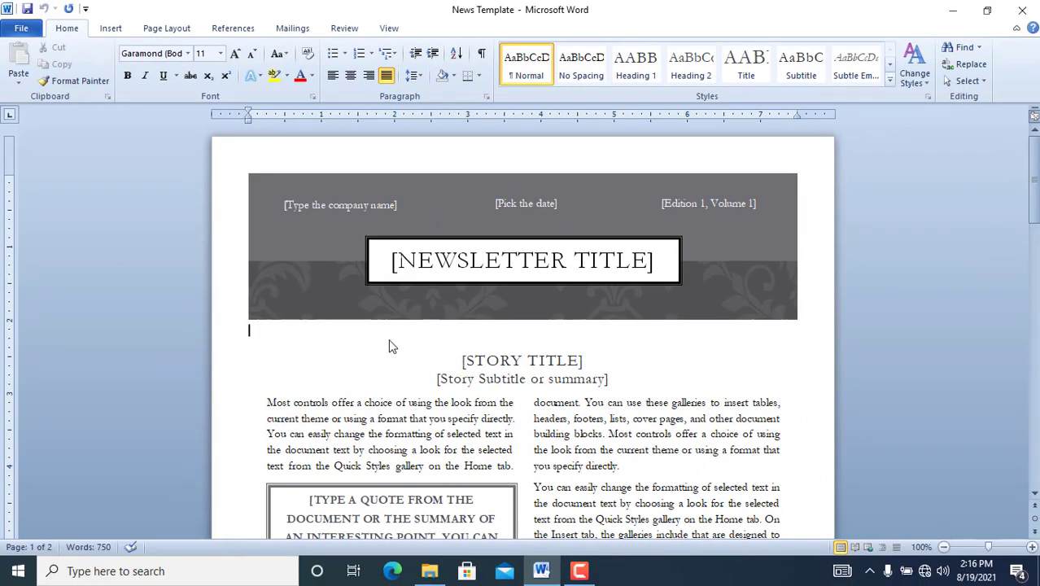
- Close the newsletter without exiting Word and reopen News Template through the Open dialog
click(27, 31)
click(41, 116)
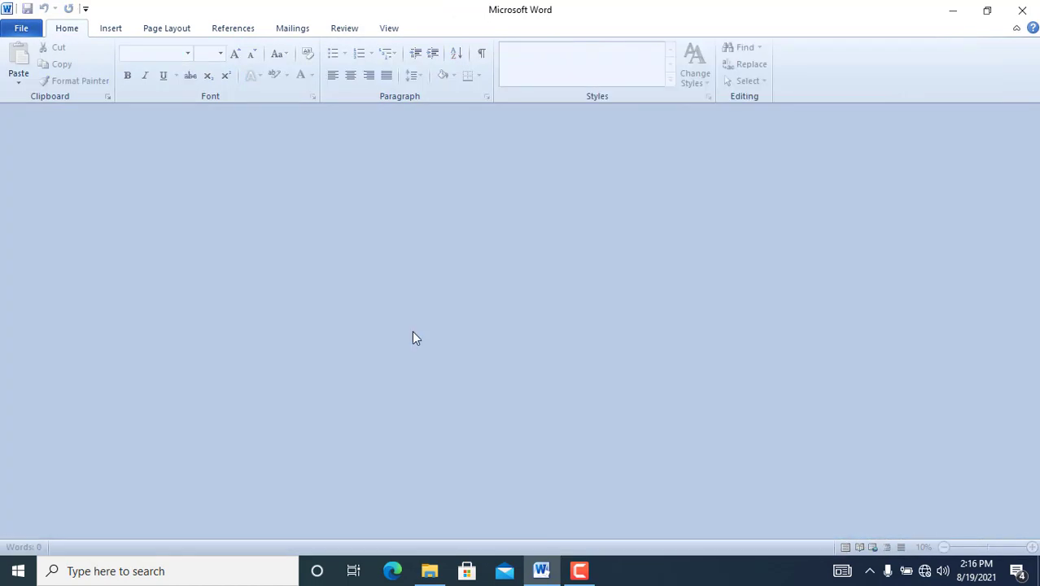
key(ctrl+o)
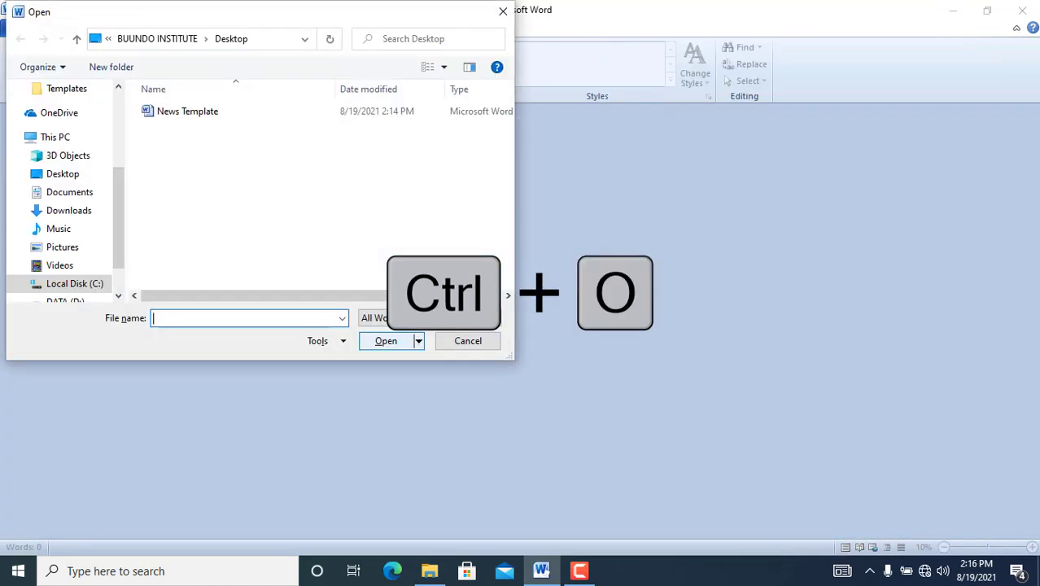
click(191, 120)
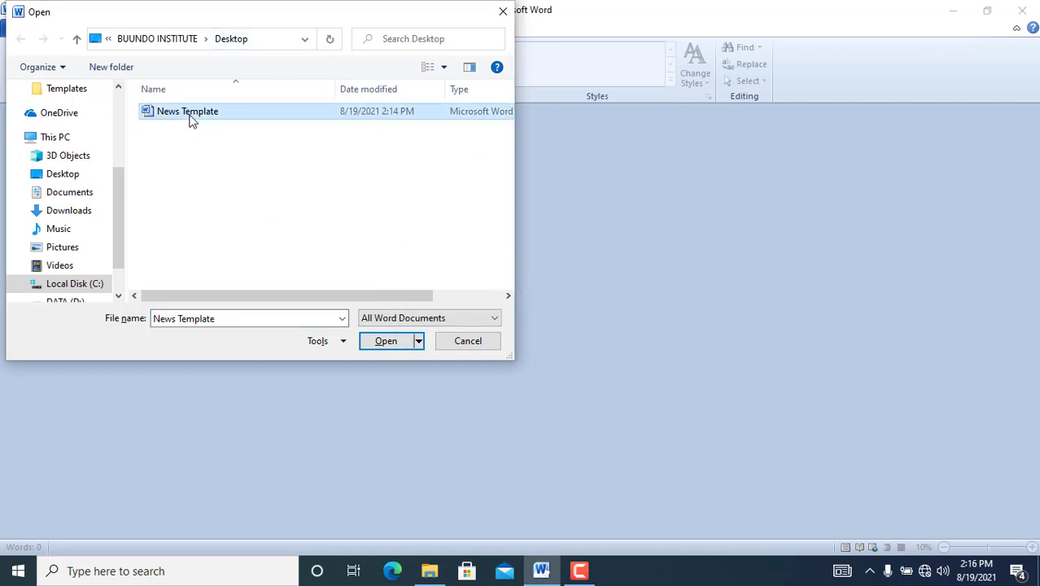
click(390, 344)
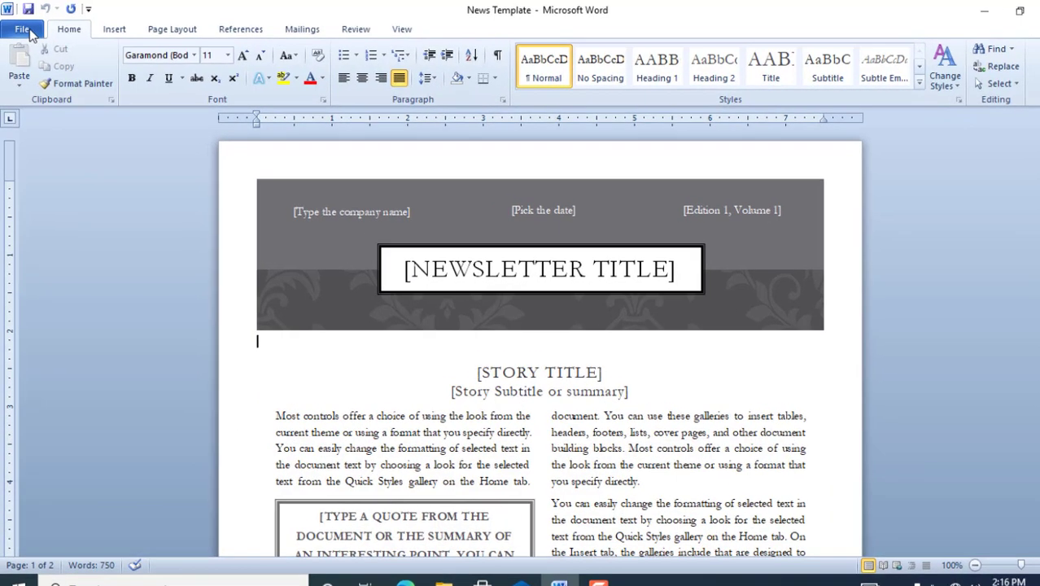
- View the list of recent documents and places and return to the newsletter
click(22, 28)
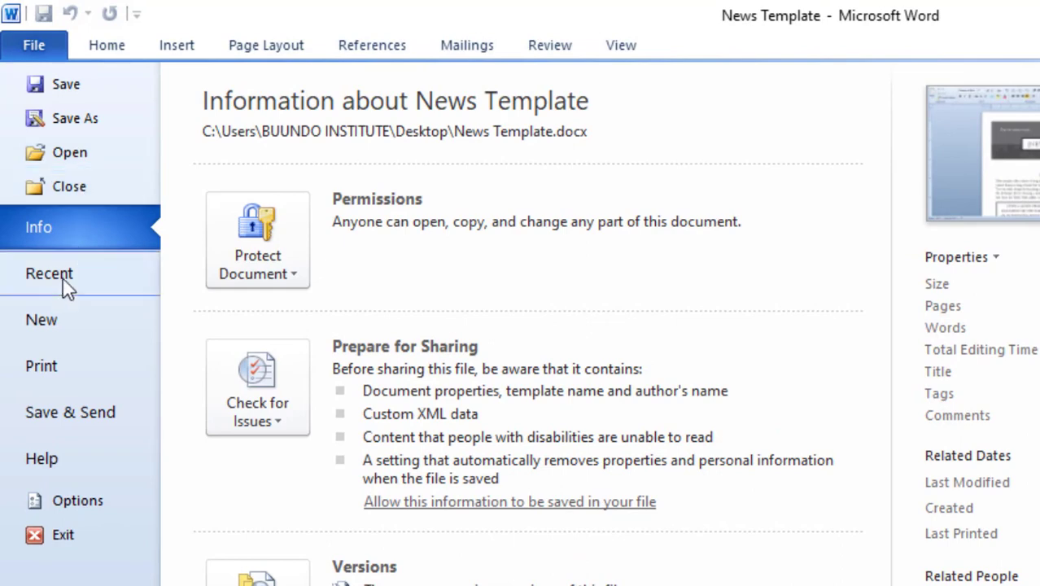
click(53, 279)
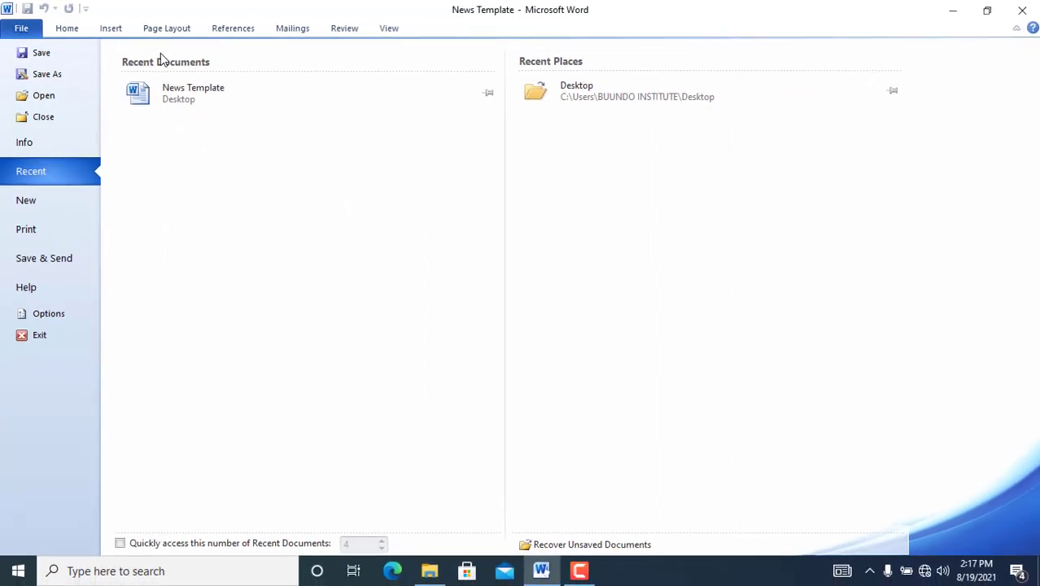
click(73, 28)
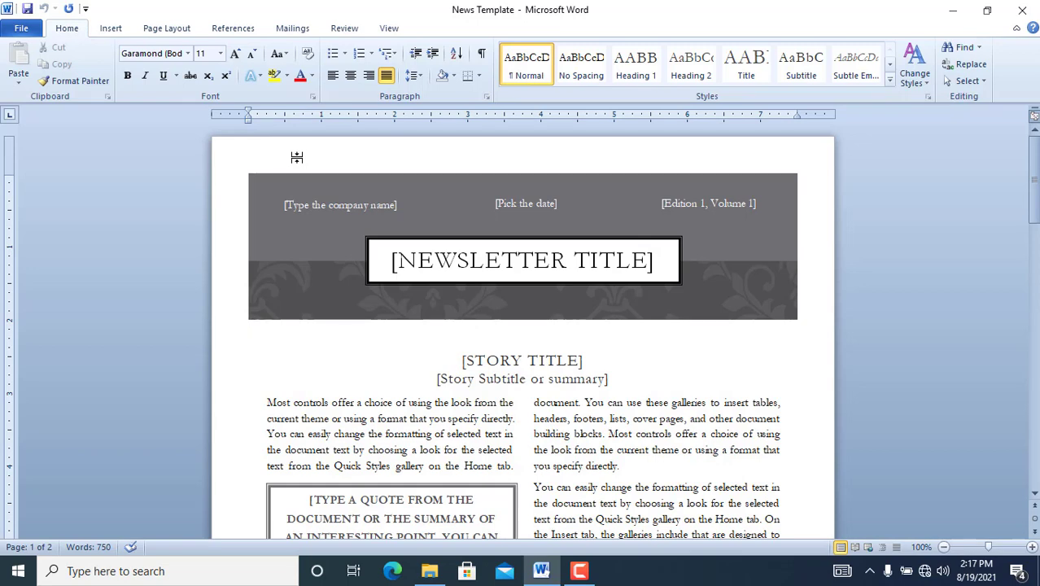